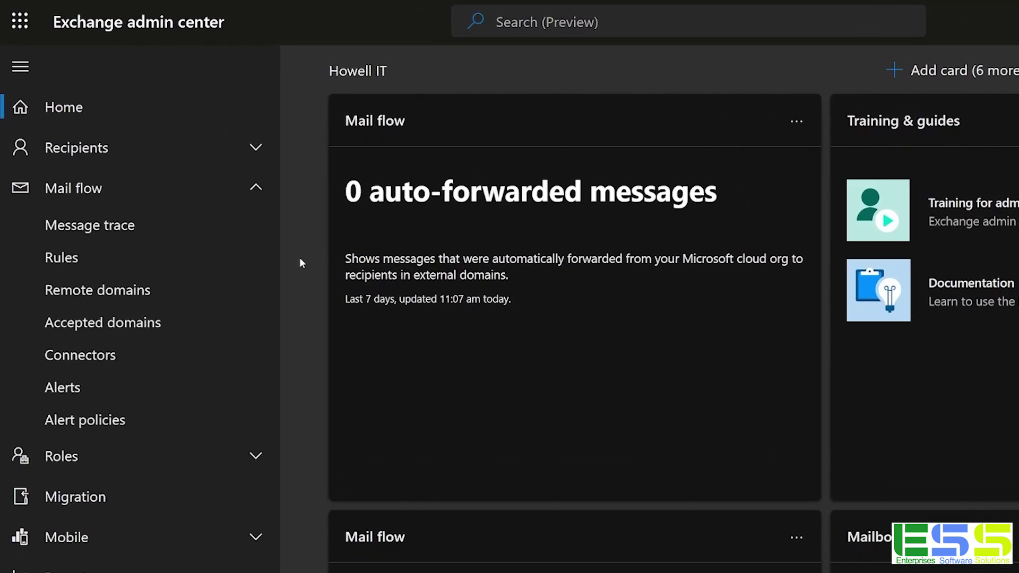
Switch to the 'Home - Microsoft 365 admin center' browser tab
{"action": "mouse_move", "coordinate": [264, 10]}
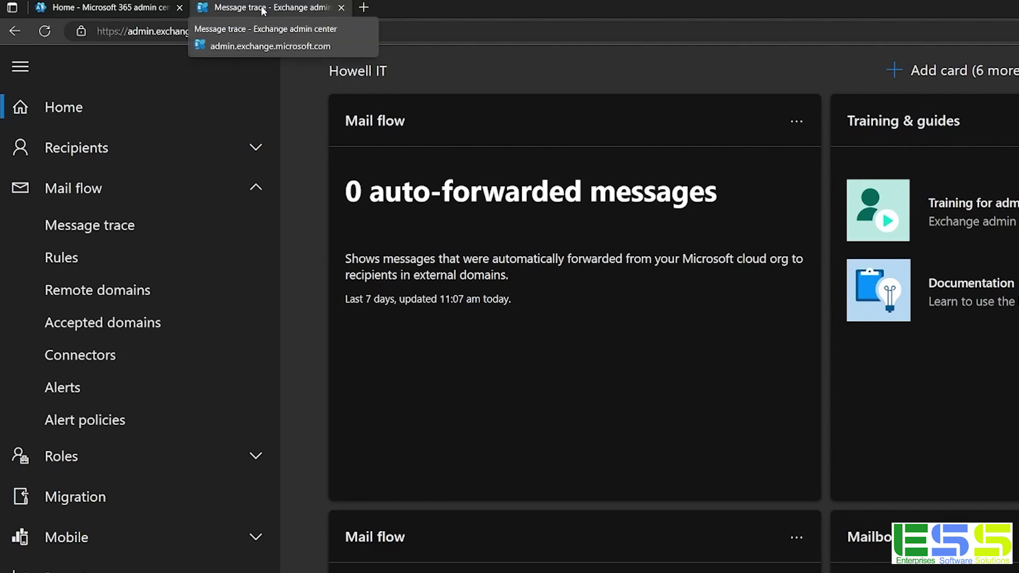
{"action": "left_click", "coordinate": [144, 9]}
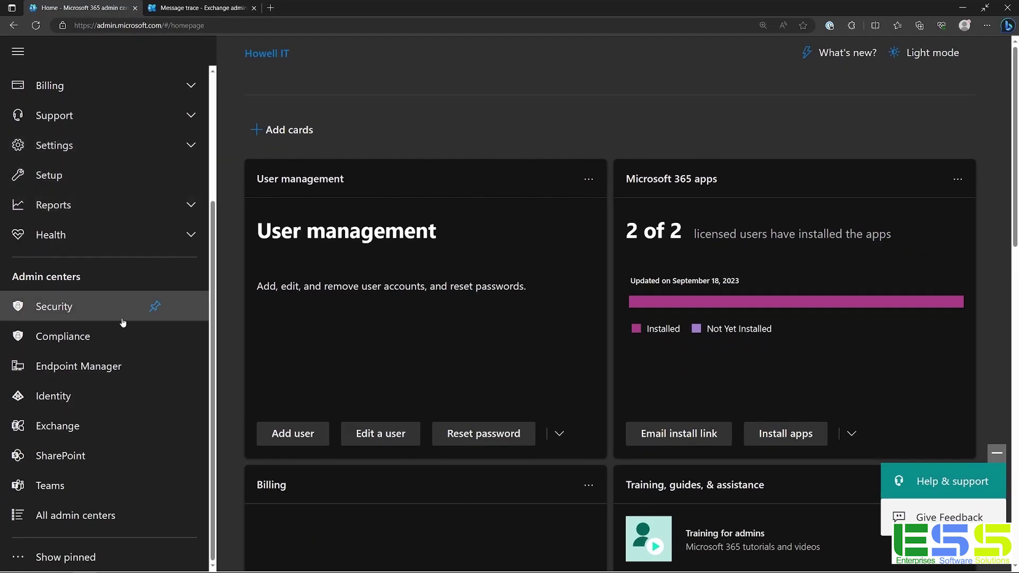
Choose Exchange under Admin centers in the left navigation
{"action": "left_click", "coordinate": [131, 440]}
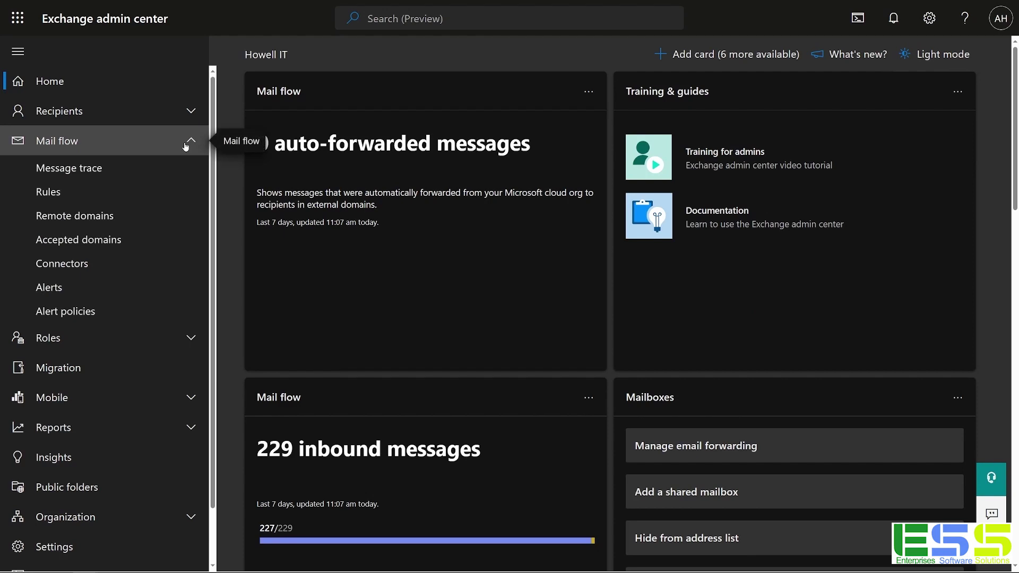
Run the 'All failed messages for the last 7 days' message trace, which returns 0 items
{"action": "left_click", "coordinate": [86, 173]}
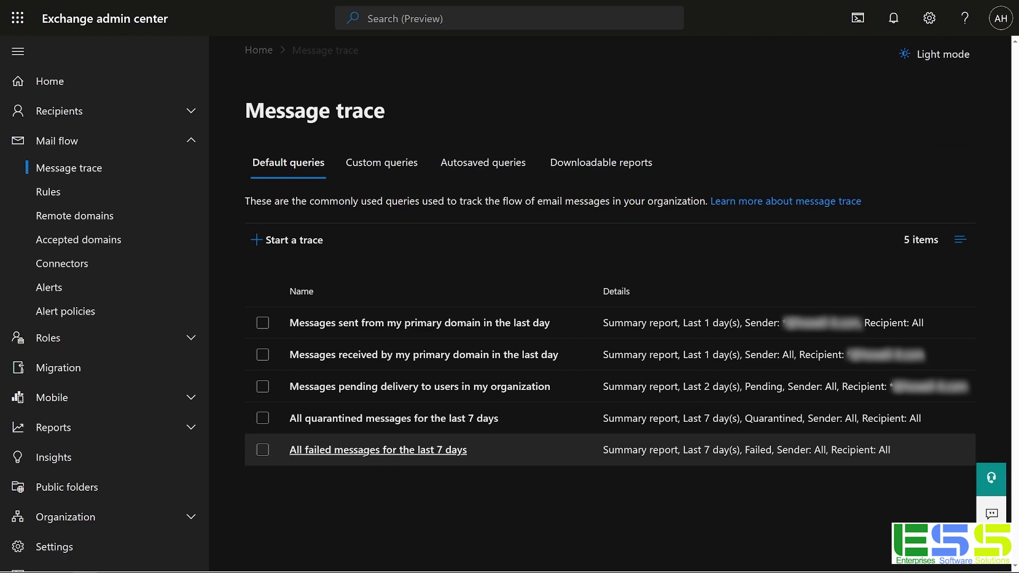
{"action": "left_click", "coordinate": [364, 451]}
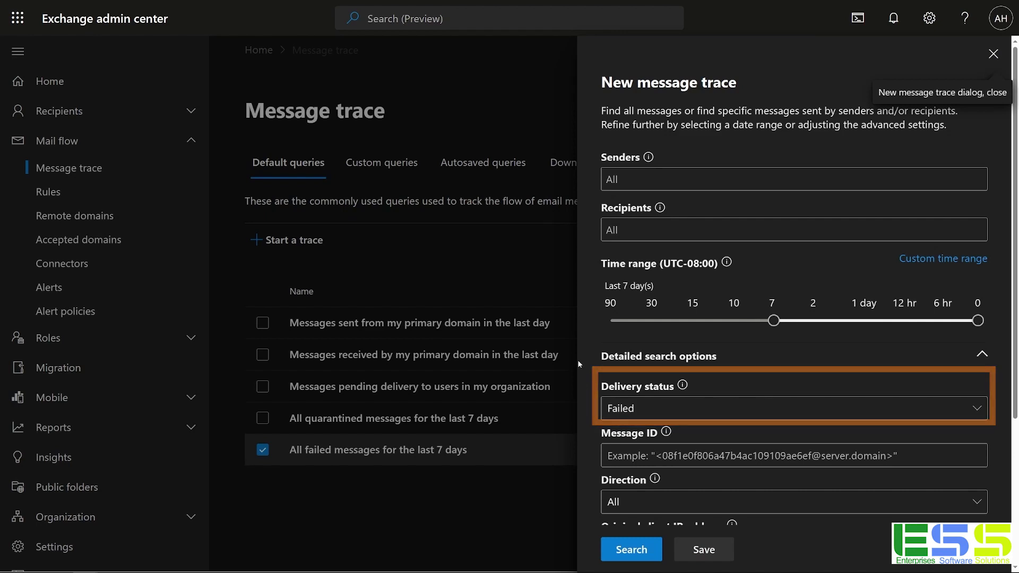
{"action": "left_click", "coordinate": [630, 551]}
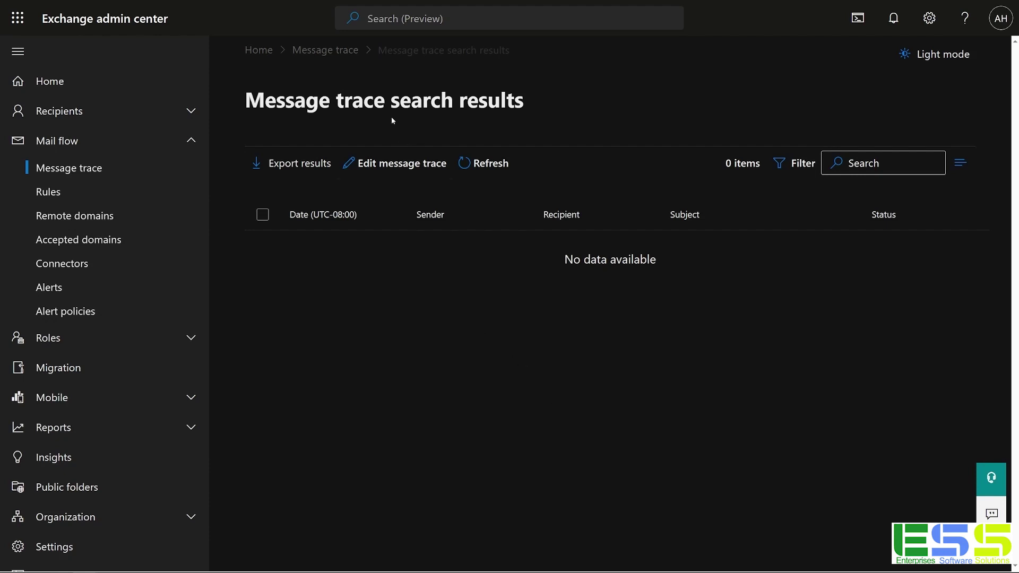
Run the 'All quarantined messages for the last 7 days' trace, finding one BUSINESS PROPOSAL email
{"action": "left_click", "coordinate": [326, 50]}
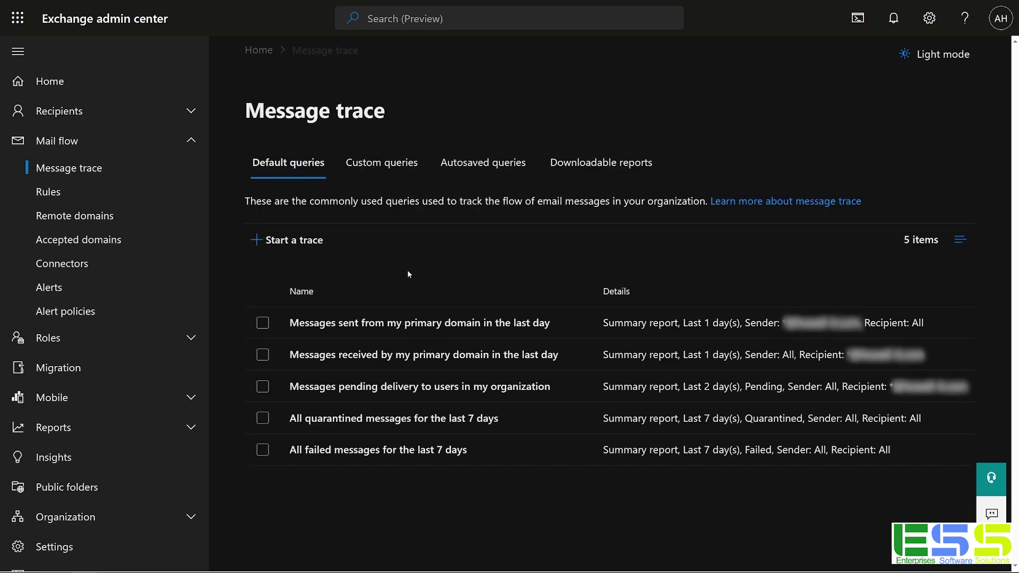
{"action": "left_click", "coordinate": [378, 420]}
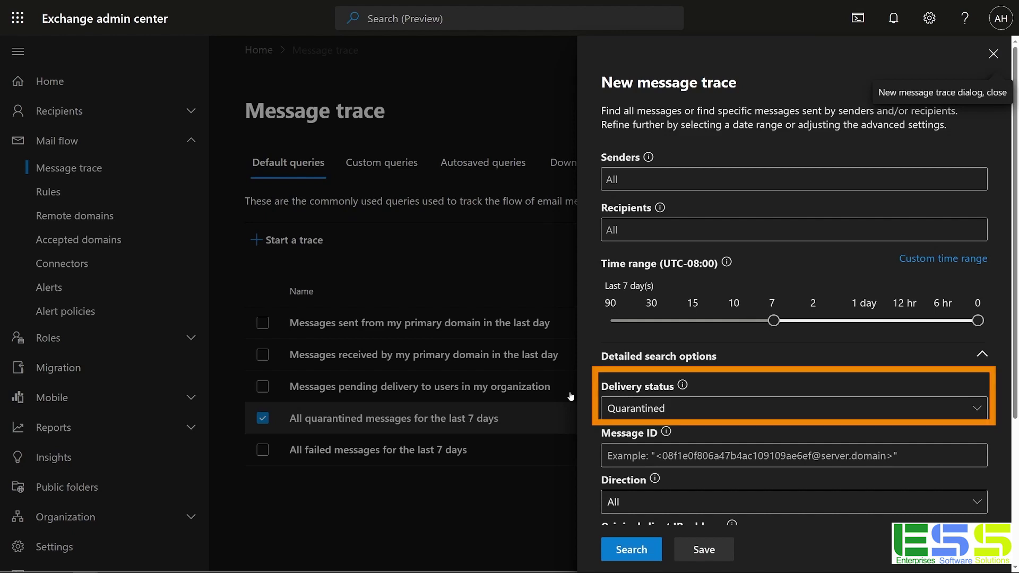
{"action": "left_click", "coordinate": [618, 550]}
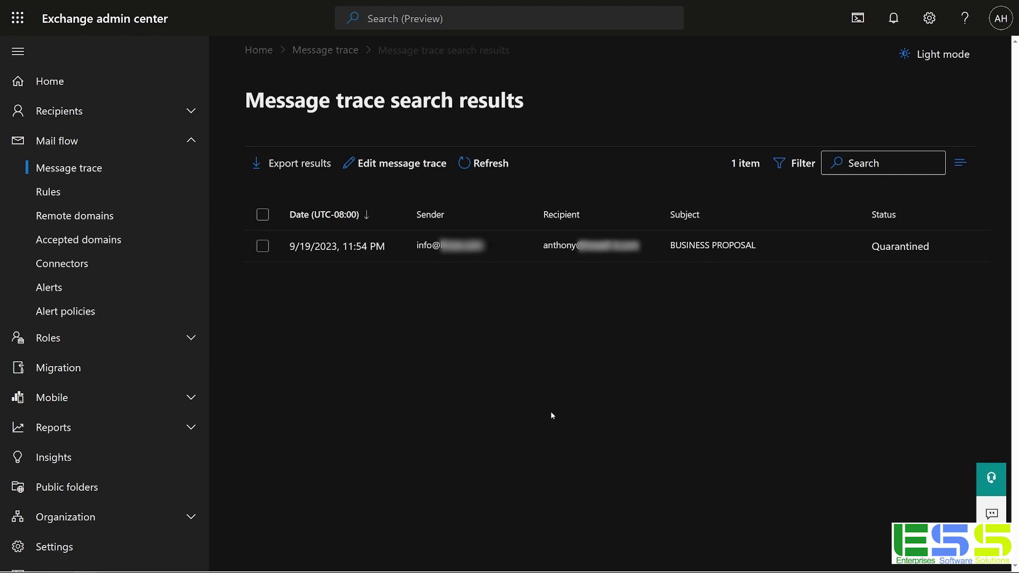
{"action": "left_click", "coordinate": [331, 58]}
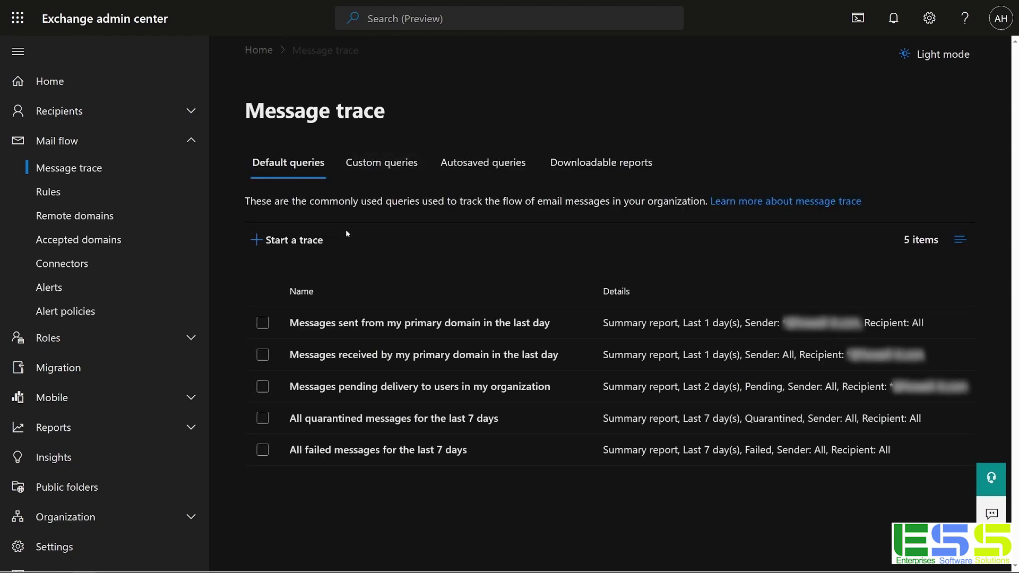
Start a new message trace, review its default settings, and place the cursor in Senders
{"action": "left_click", "coordinate": [295, 241]}
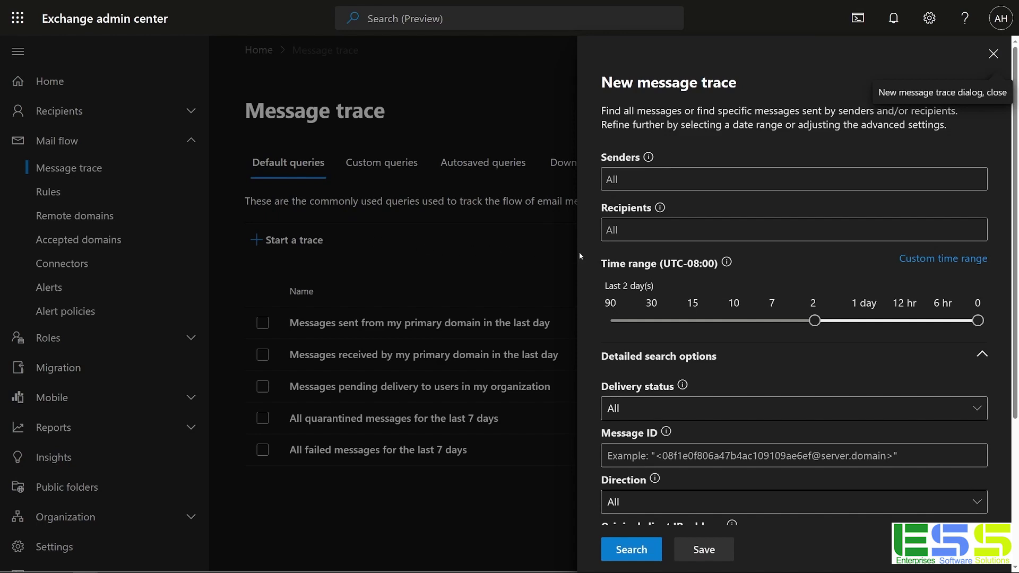
{"action": "scroll", "coordinate": [578, 253], "scroll_direction": "down", "scroll_amount": 4}
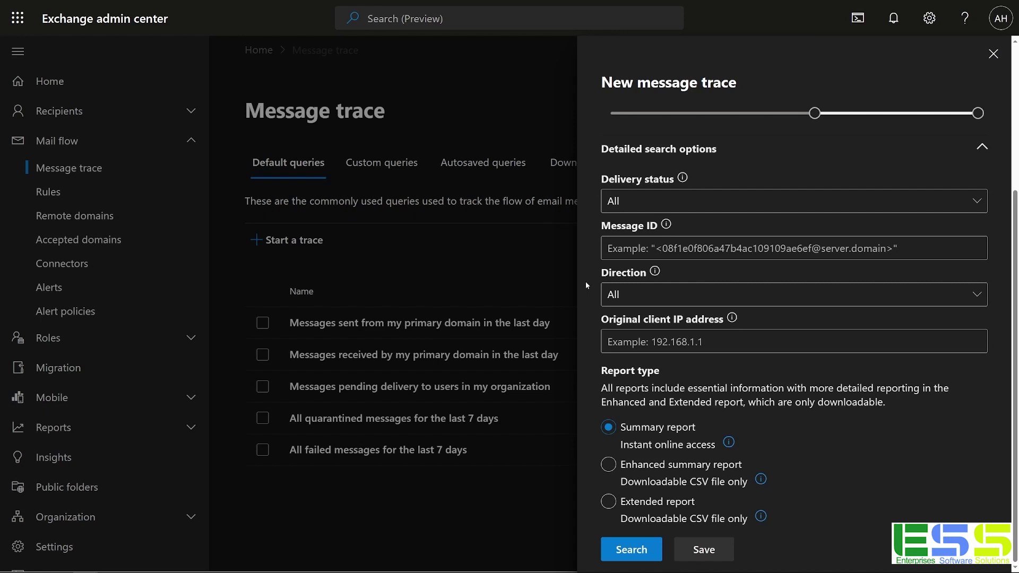
{"action": "scroll", "coordinate": [585, 282], "scroll_direction": "up", "scroll_amount": 4}
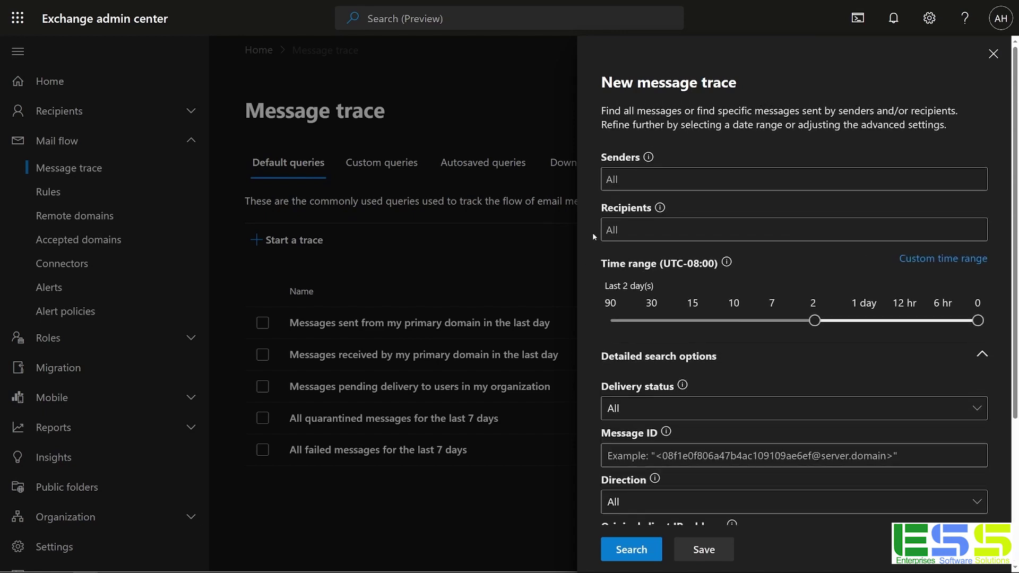
{"action": "left_click", "coordinate": [632, 182]}
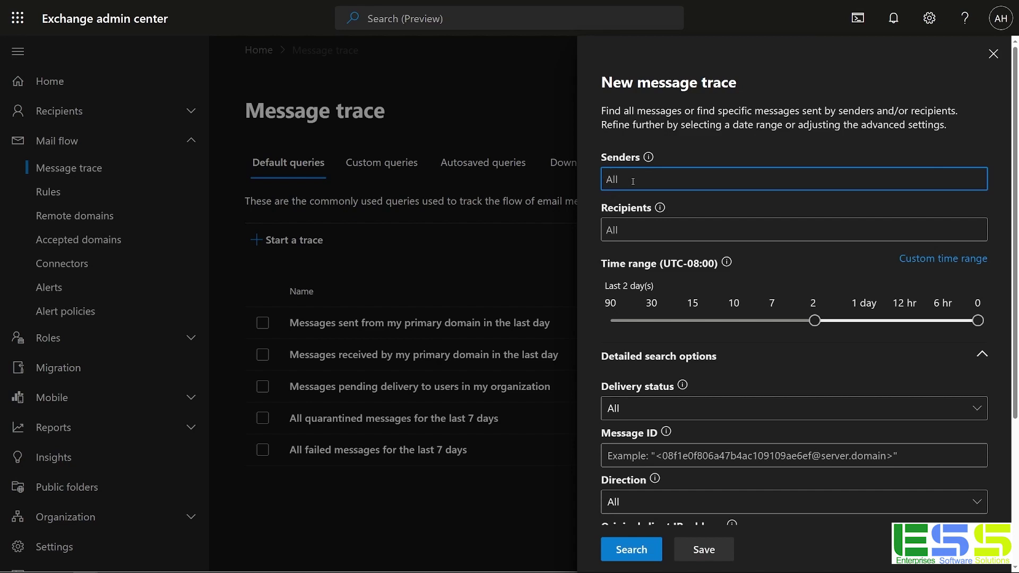
{"action": "type", "text": "*@gmail.com"}
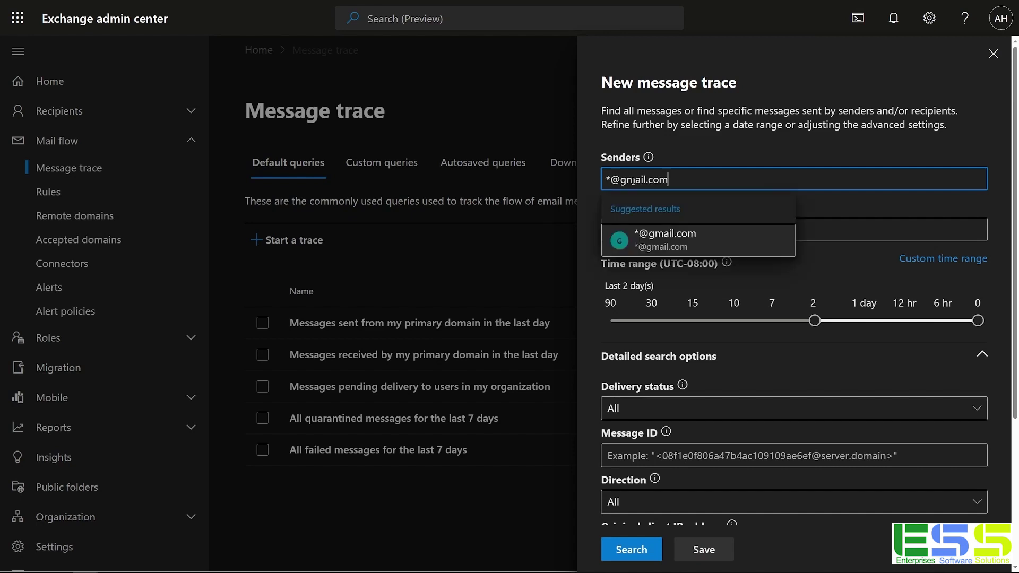
{"action": "left_click", "coordinate": [698, 241]}
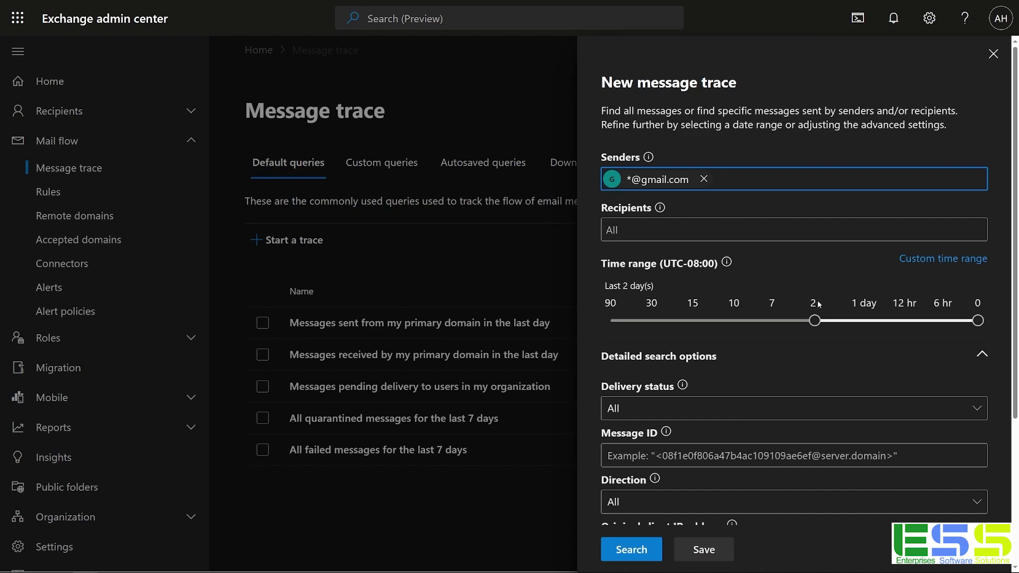
{"action": "left_click_drag", "start_coordinate": [815, 320], "coordinate": [692, 320]}
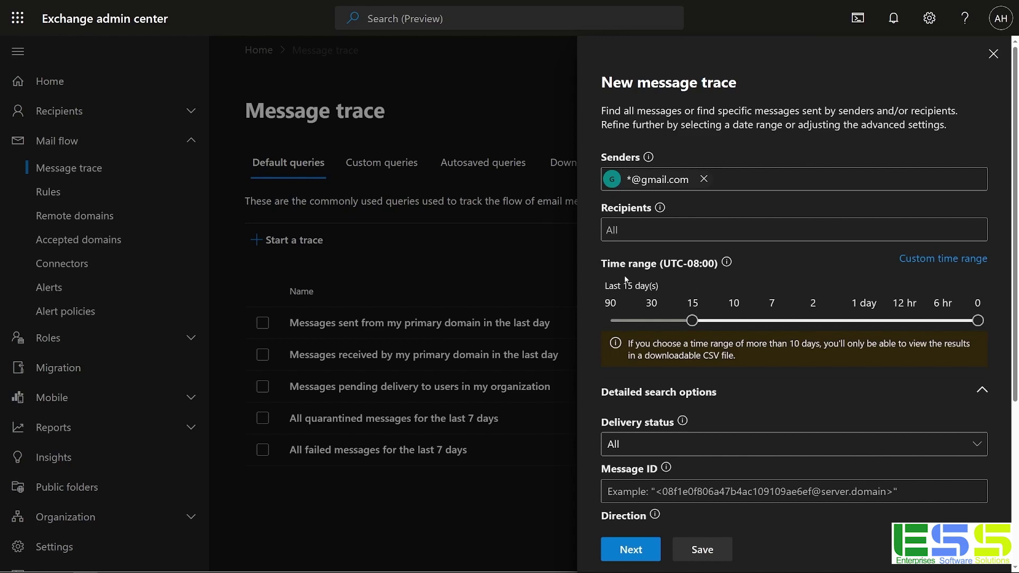
{"action": "scroll", "coordinate": [587, 270], "scroll_direction": "down", "scroll_amount": 5}
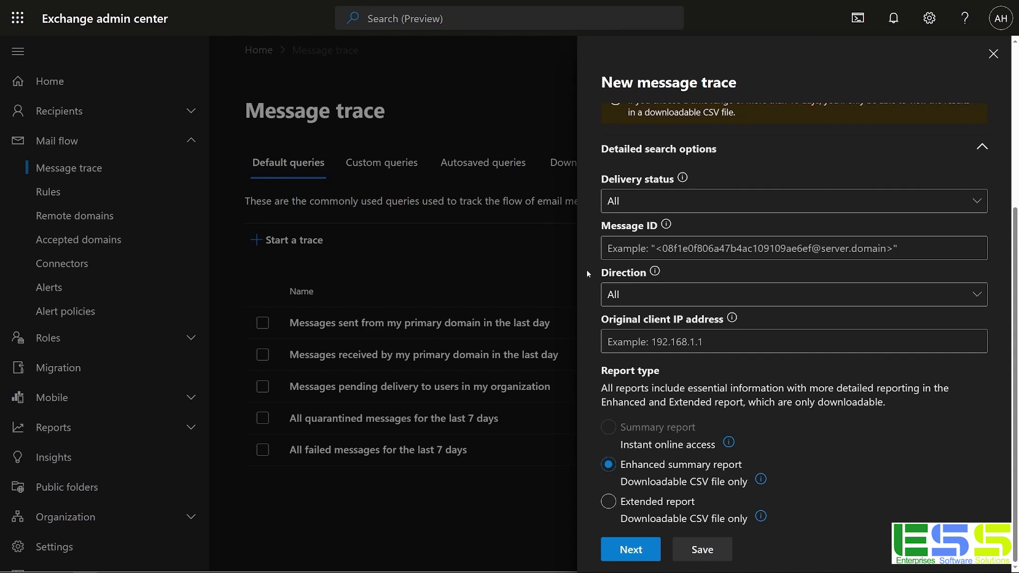
{"action": "scroll", "coordinate": [587, 270], "scroll_direction": "up", "scroll_amount": 5}
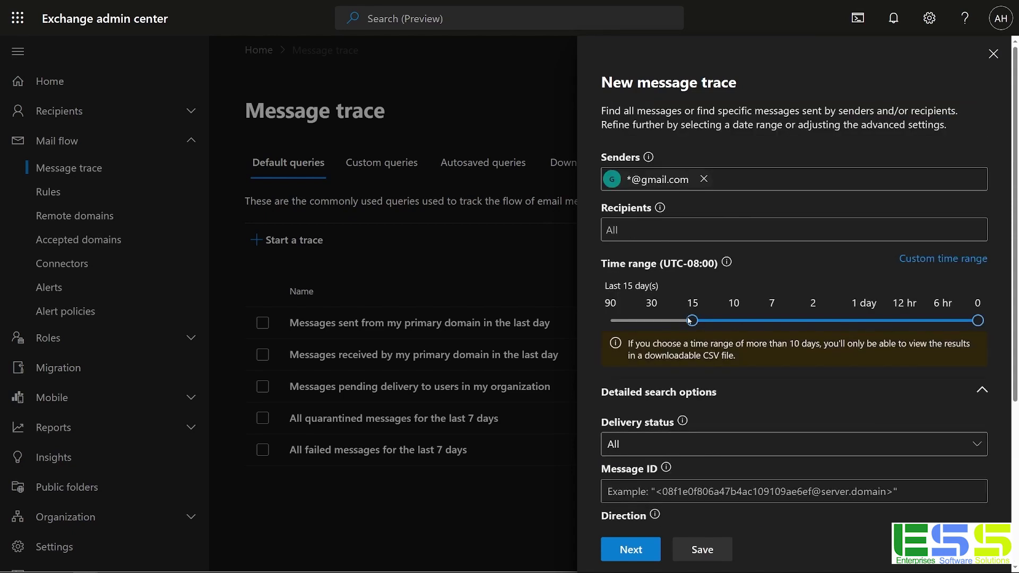
{"action": "left_click_drag", "start_coordinate": [694, 323], "coordinate": [766, 324]}
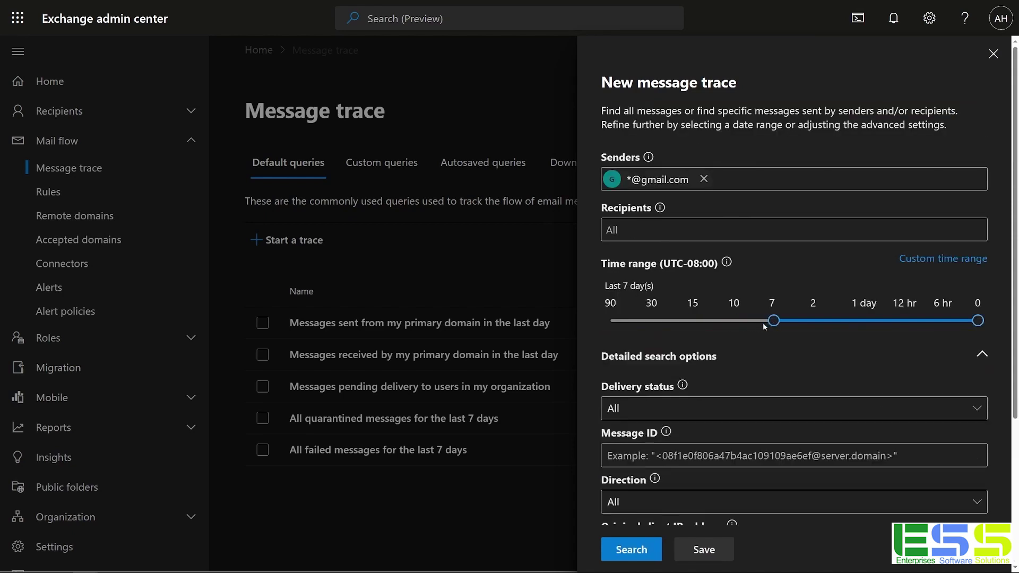
Keep Direction set to All and search, listing 5 delivered gmail-sender messages
{"action": "scroll", "coordinate": [717, 333], "scroll_direction": "down", "scroll_amount": 3}
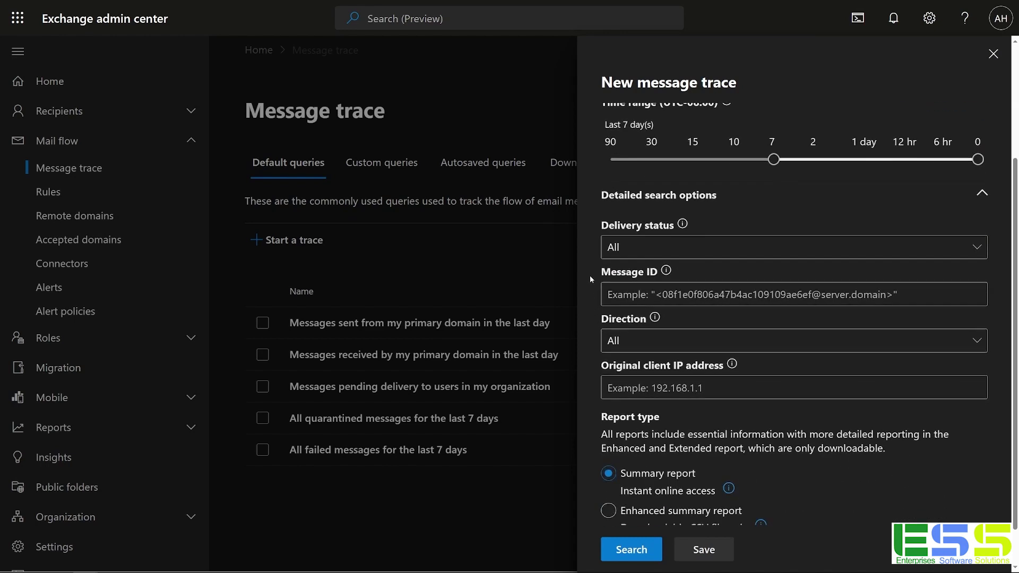
{"action": "left_click", "coordinate": [641, 342]}
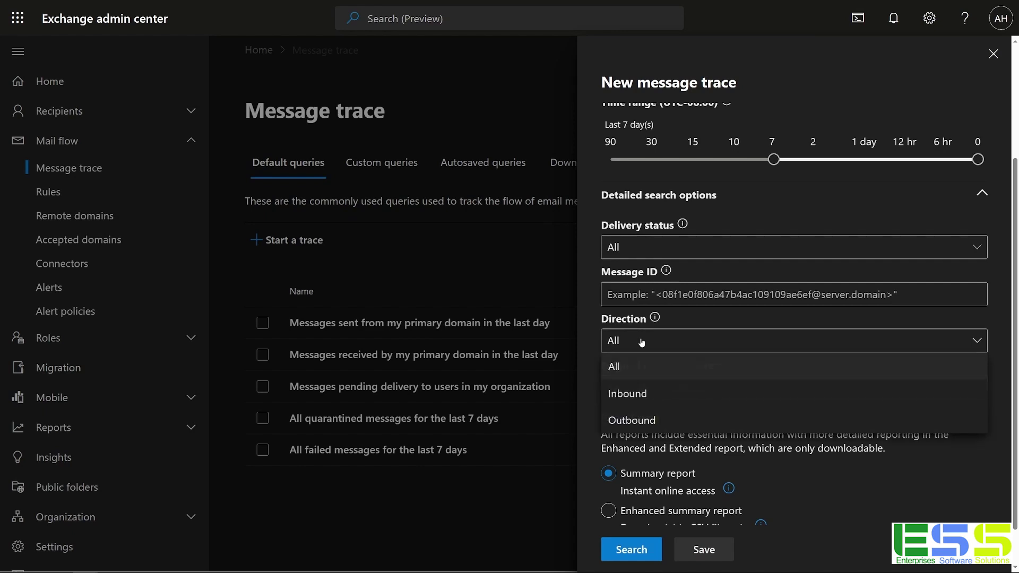
{"action": "left_click", "coordinate": [628, 390]}
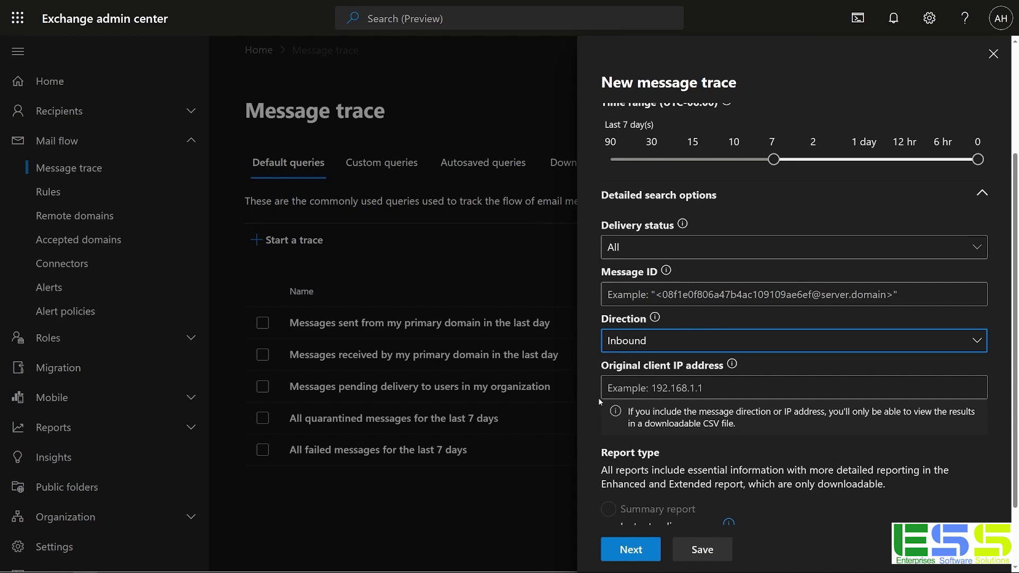
{"action": "left_click", "coordinate": [642, 348]}
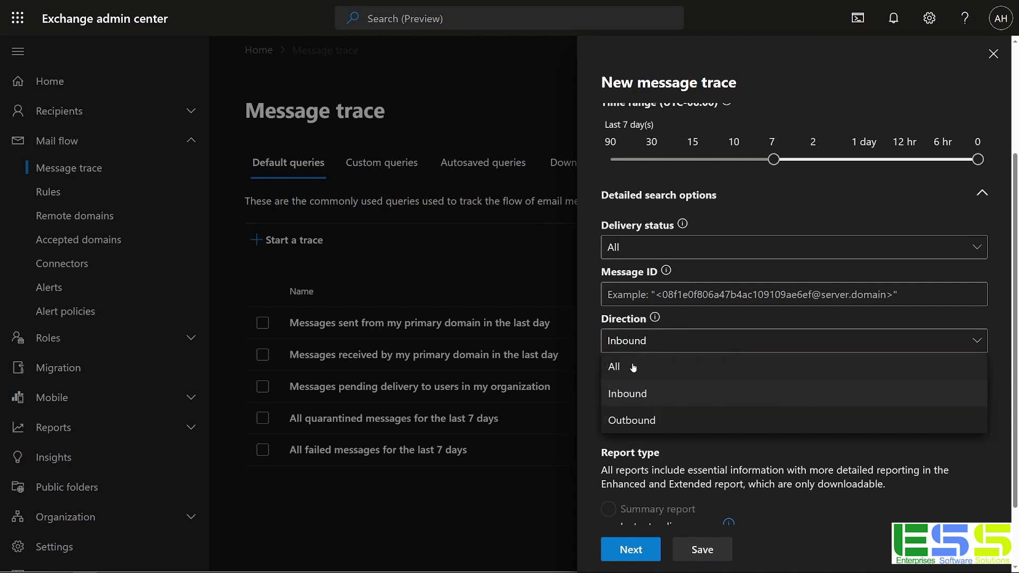
{"action": "left_click", "coordinate": [633, 365]}
{"action": "left_click", "coordinate": [593, 326]}
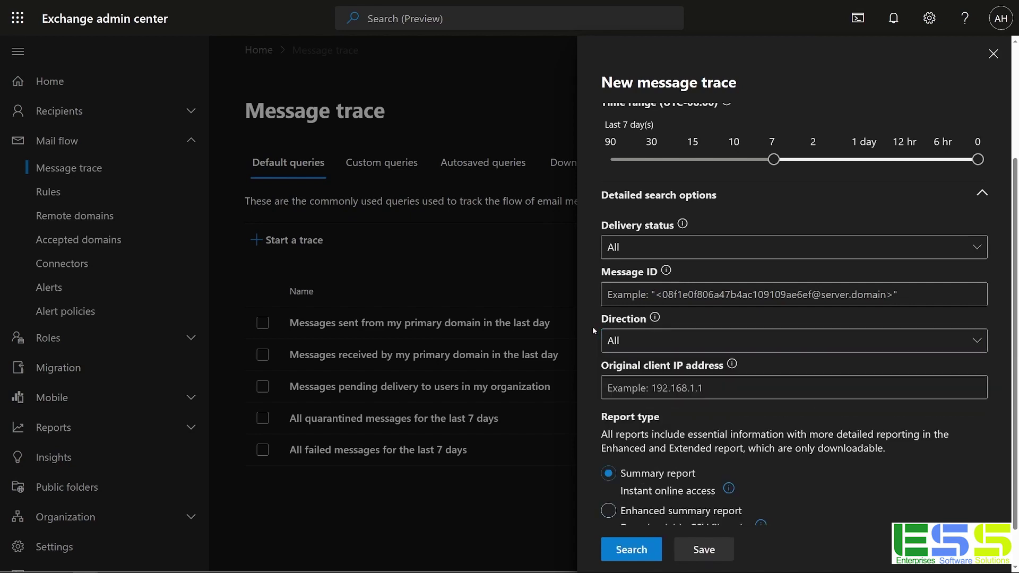
{"action": "left_click", "coordinate": [619, 548]}
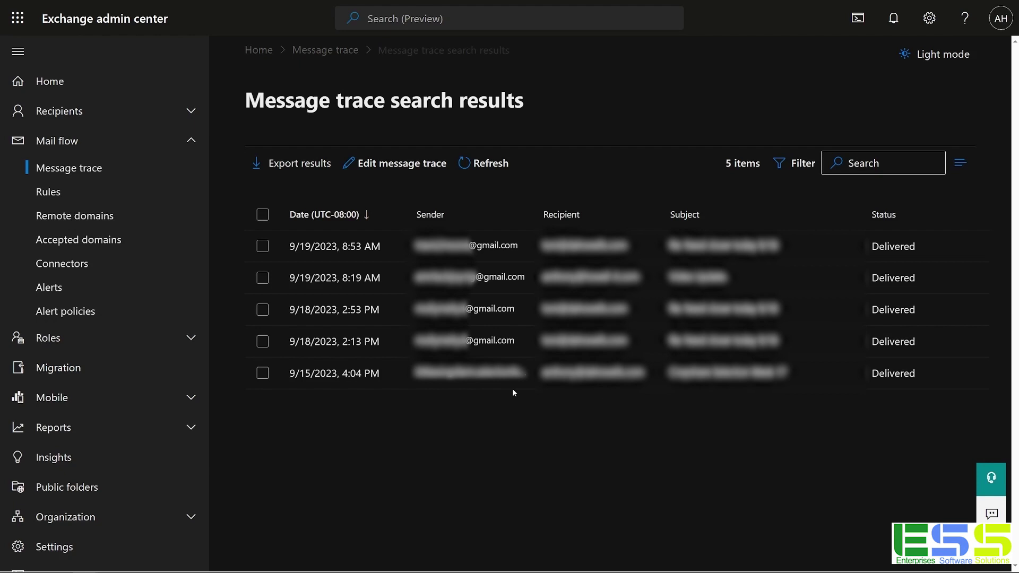
{"action": "left_click", "coordinate": [339, 57]}
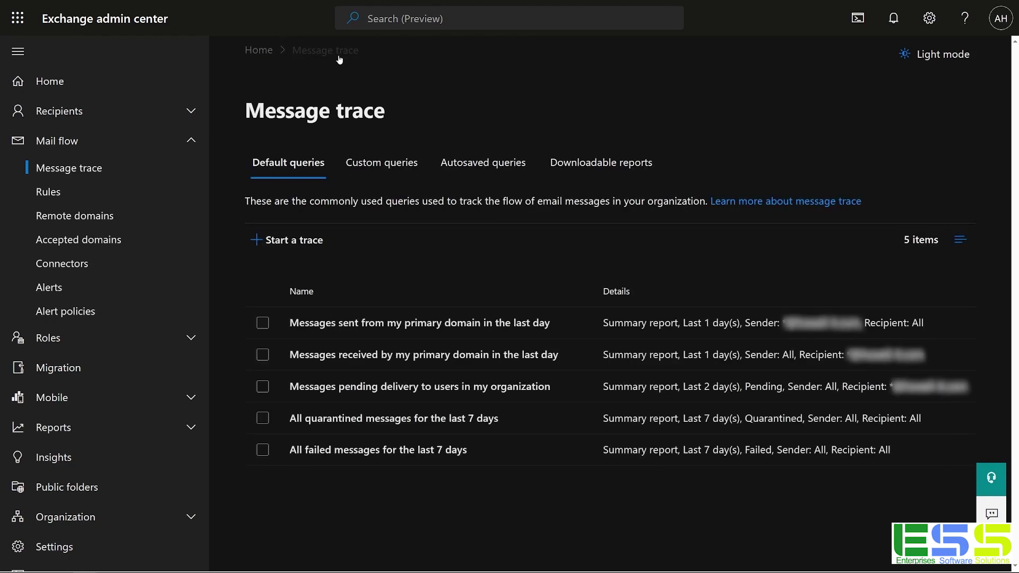
Trace mail to the test distribution group as recipient and open the resulting Test Email
{"action": "left_click", "coordinate": [296, 249]}
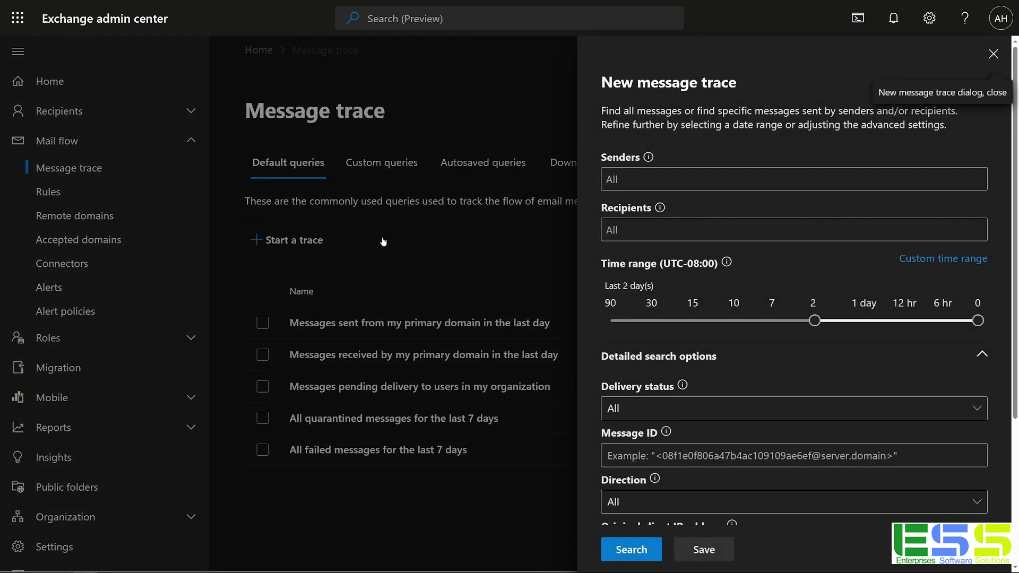
{"action": "left_click", "coordinate": [652, 230]}
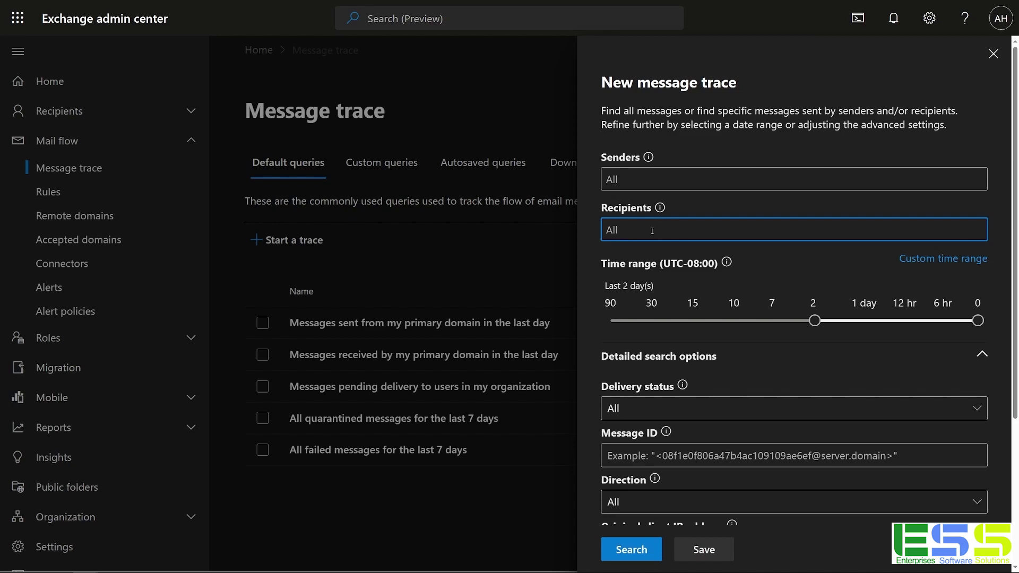
{"action": "key", "text": "ctrl+v"}
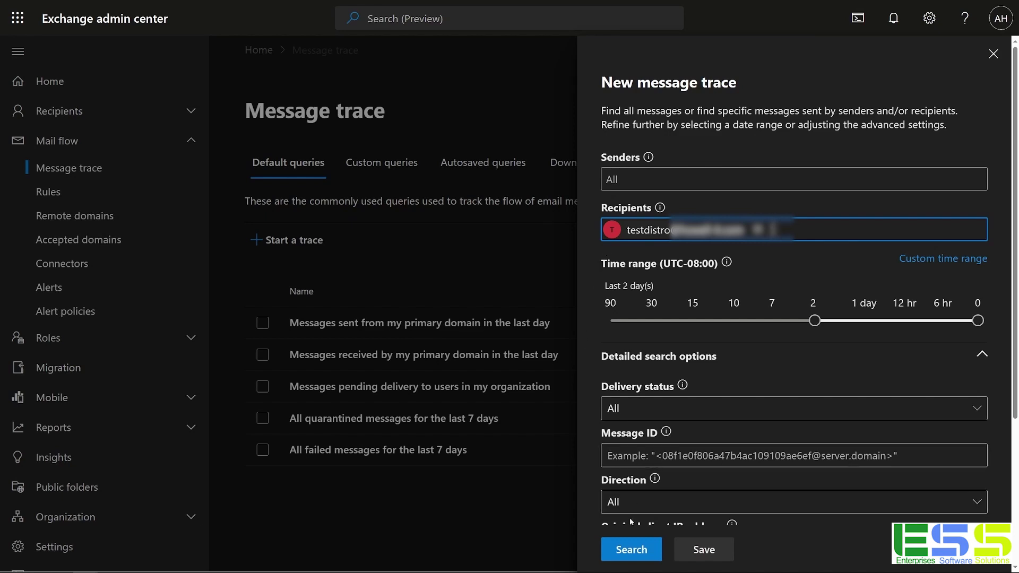
{"action": "left_click", "coordinate": [623, 548]}
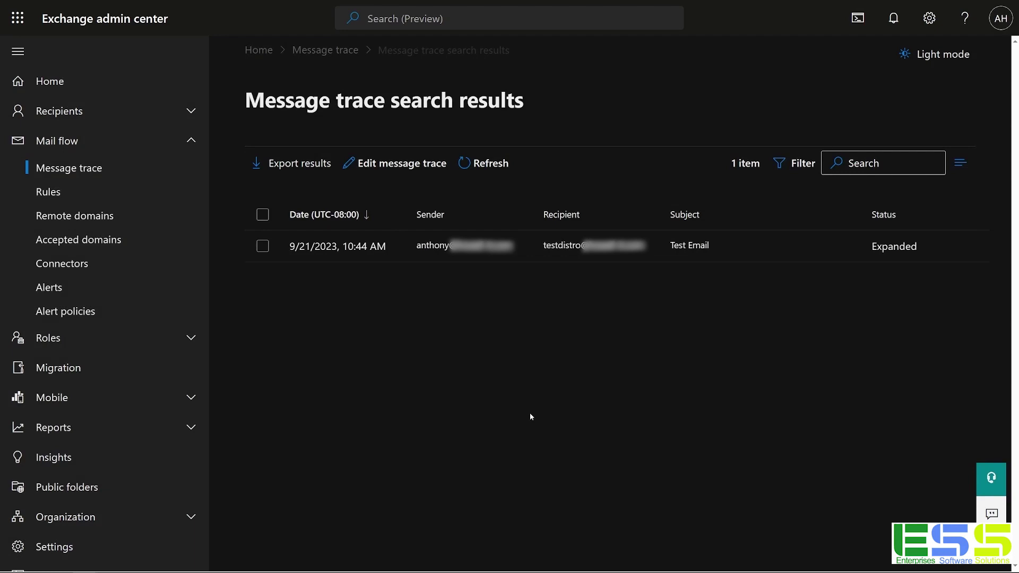
{"action": "left_click", "coordinate": [333, 248]}
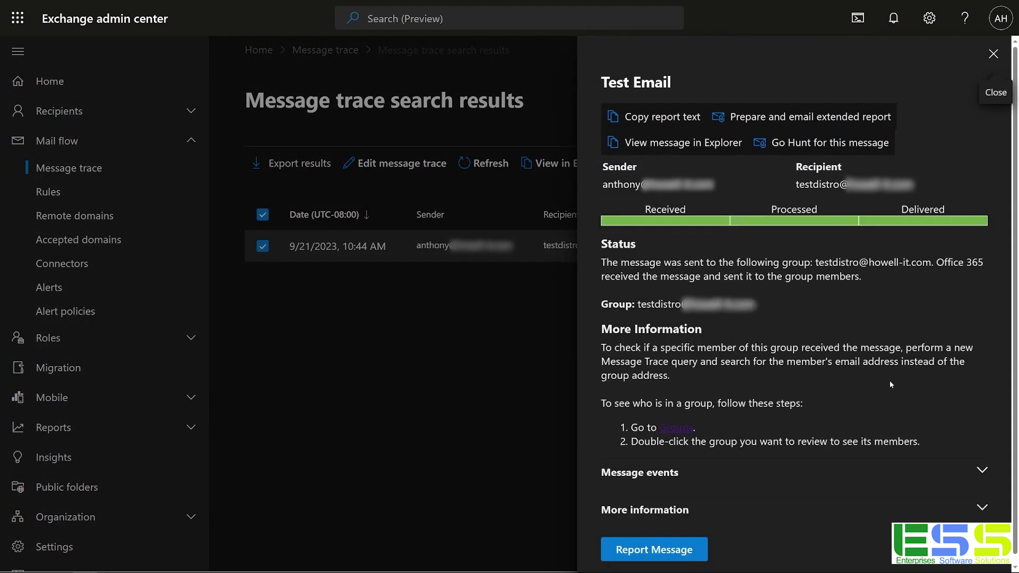
Expand the Test Email's message events and the Expand DL event detail, then close the flyout
{"action": "scroll", "coordinate": [881, 409], "scroll_direction": "down", "scroll_amount": 1}
{"action": "left_click", "coordinate": [982, 463]}
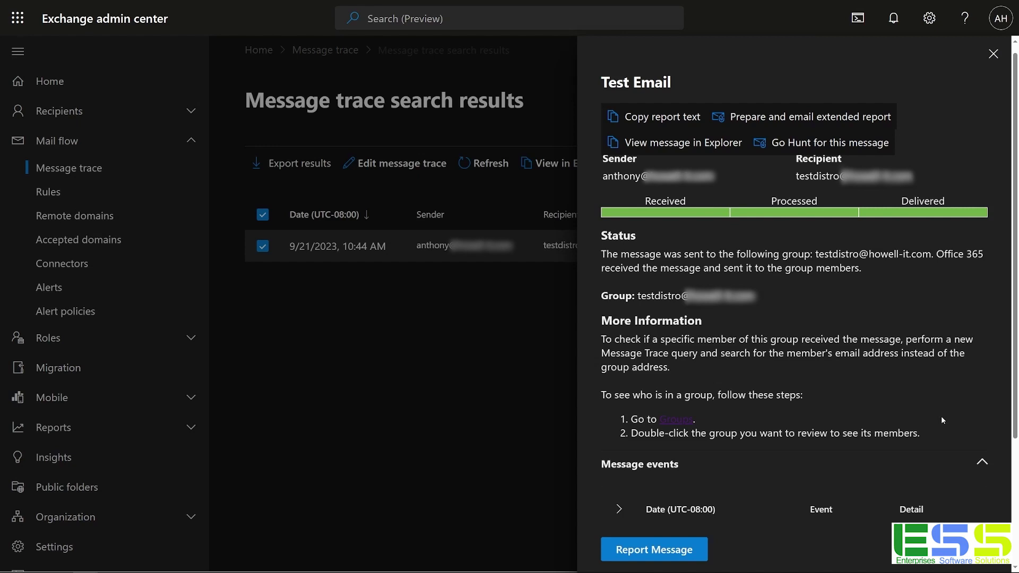
{"action": "scroll", "coordinate": [874, 501], "scroll_direction": "down", "scroll_amount": 3}
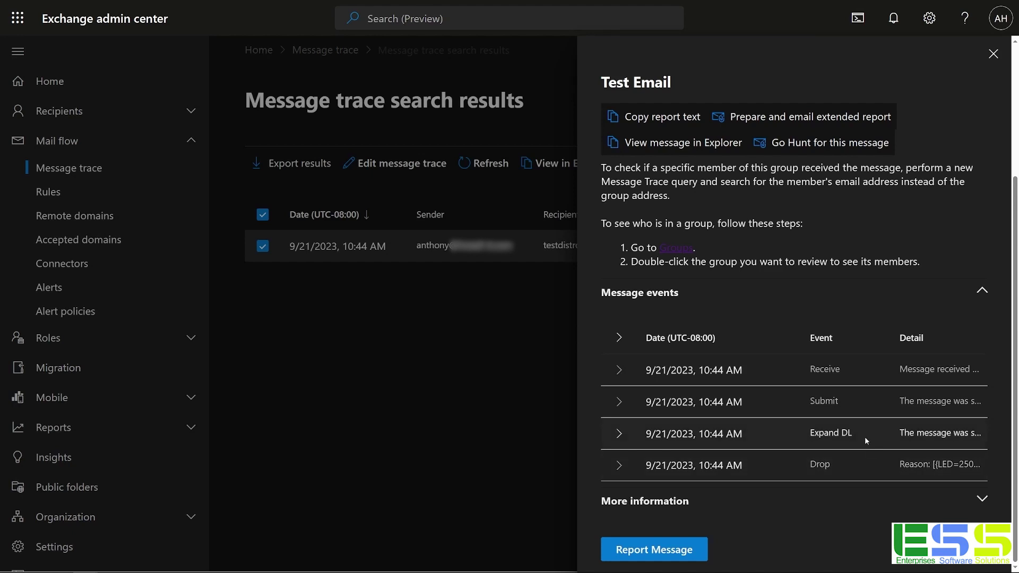
{"action": "left_click", "coordinate": [618, 435]}
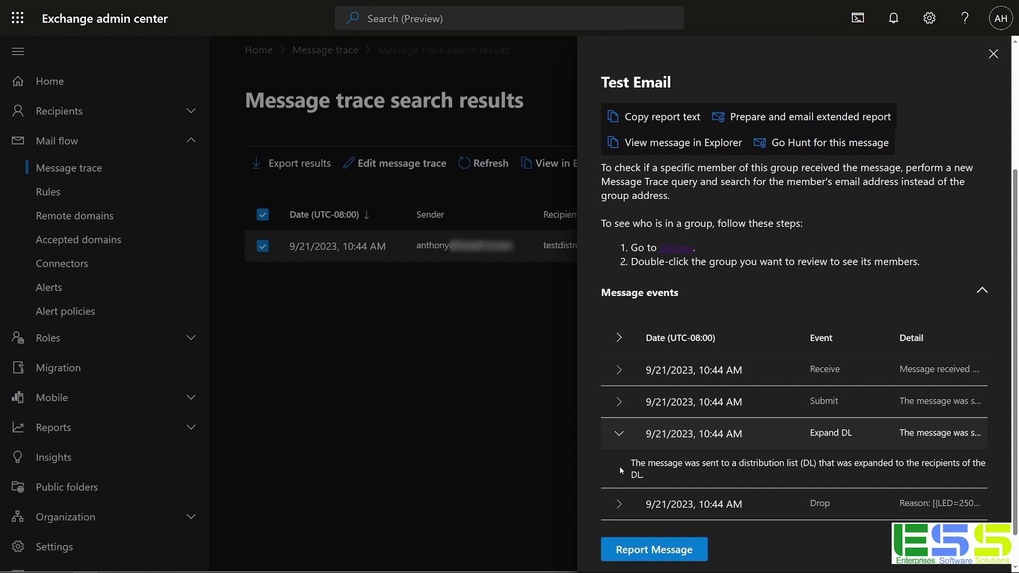
{"action": "left_click", "coordinate": [992, 54]}
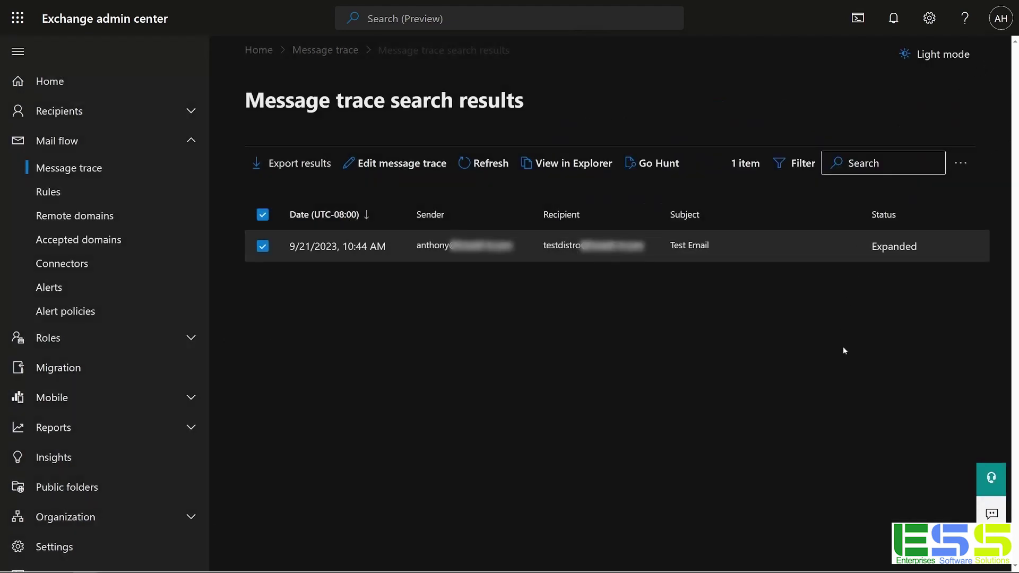